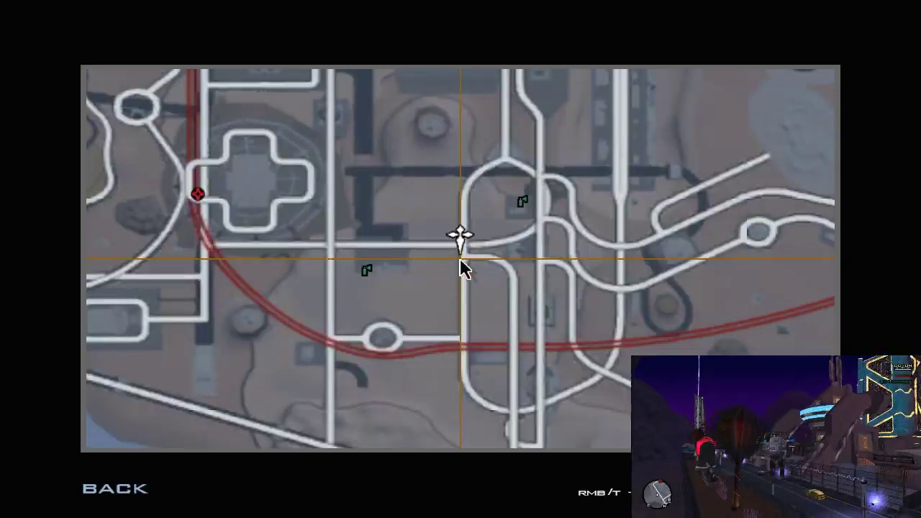
pyautogui.scroll(2, 460, 258)
pyautogui.scroll(-3, 457, 260)
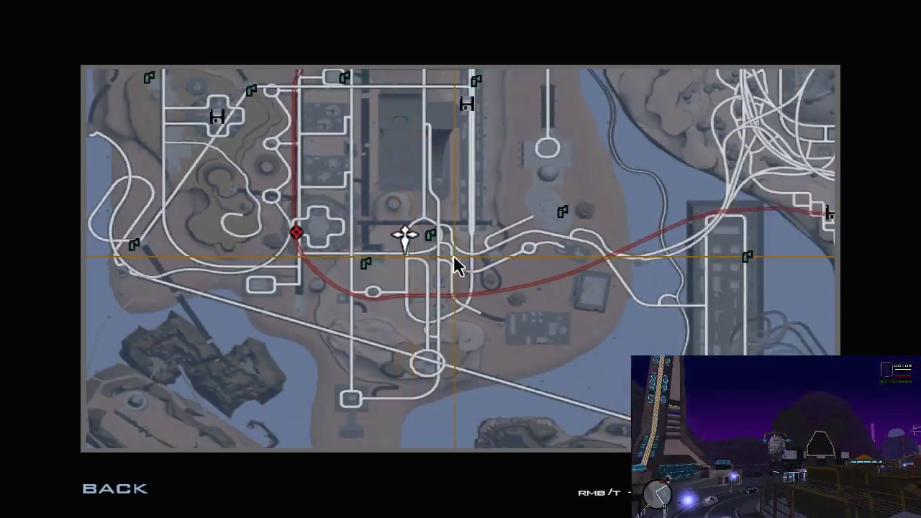
pyautogui.moveTo(274, 374); pyautogui.dragTo(184, 430)
pyautogui.moveTo(344, 176); pyautogui.dragTo(241, 273)
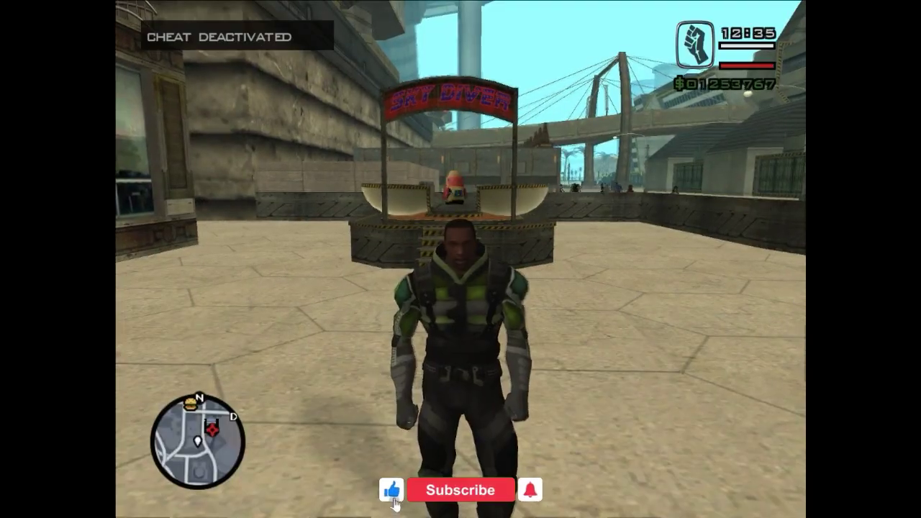
pyautogui.press('w')
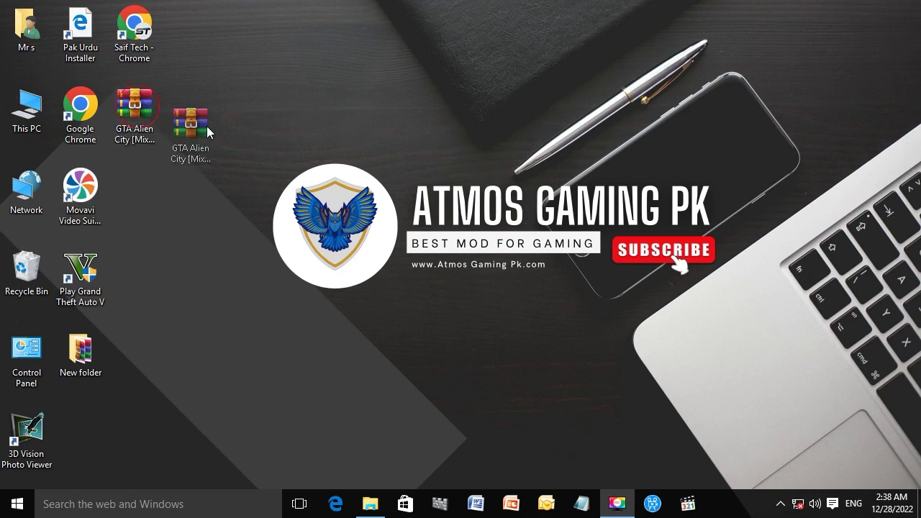
# - Create a new folder on the desktop and move the GTA Alien City archive into it
pyautogui.moveTo(449, 68); pyautogui.dragTo(461, 106)
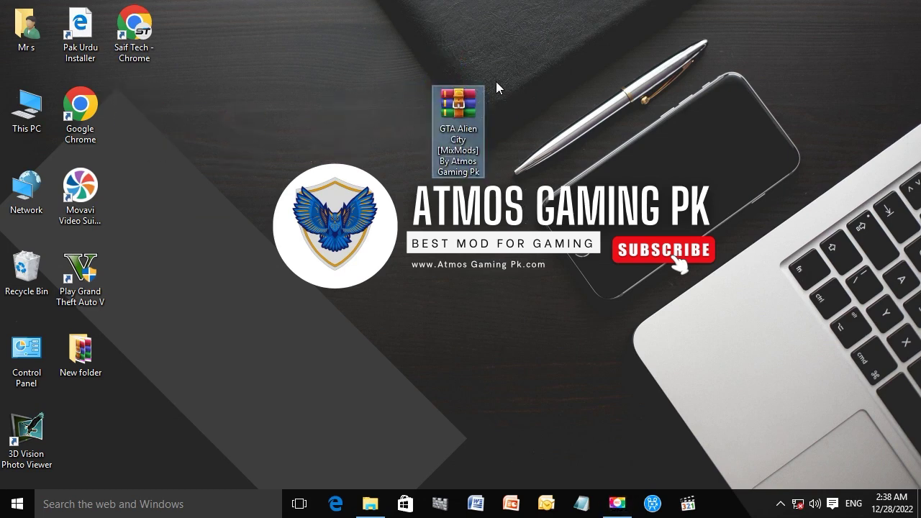
pyautogui.click(322, 124)
pyautogui.rightClick(322, 124)
pyautogui.moveTo(350, 257)
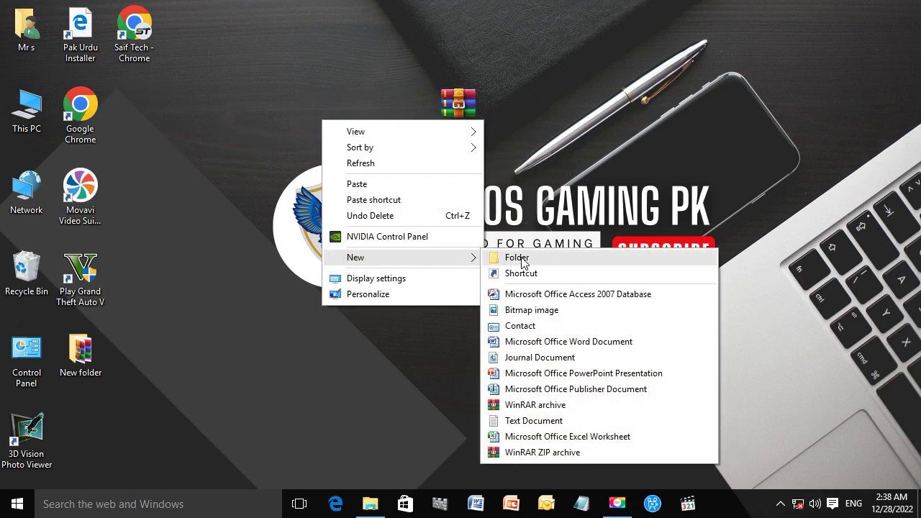
pyautogui.click(519, 259)
pyautogui.moveTo(461, 106); pyautogui.dragTo(356, 114)
# - Extract the GTA Alien City archive in place inside New folder (2), and delete the archive file
pyautogui.doubleClick(354, 112)
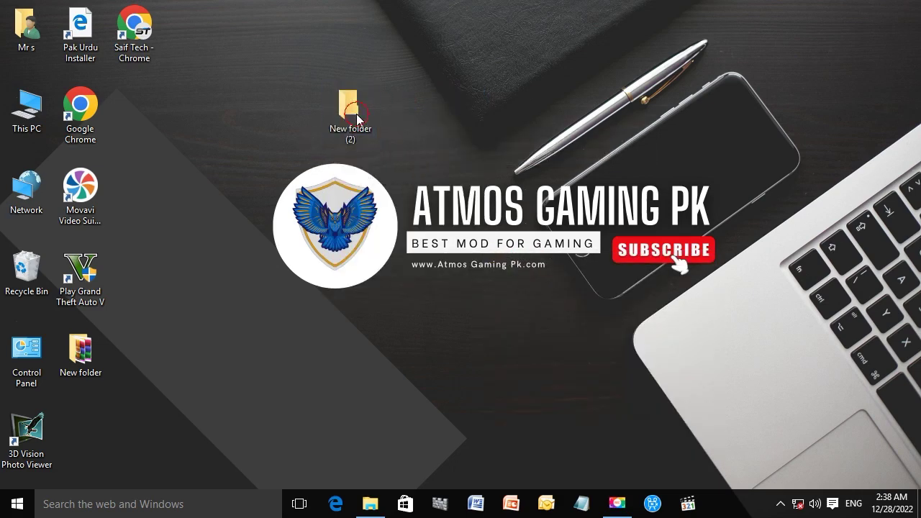
pyautogui.click(344, 97)
pyautogui.rightClick(346, 100)
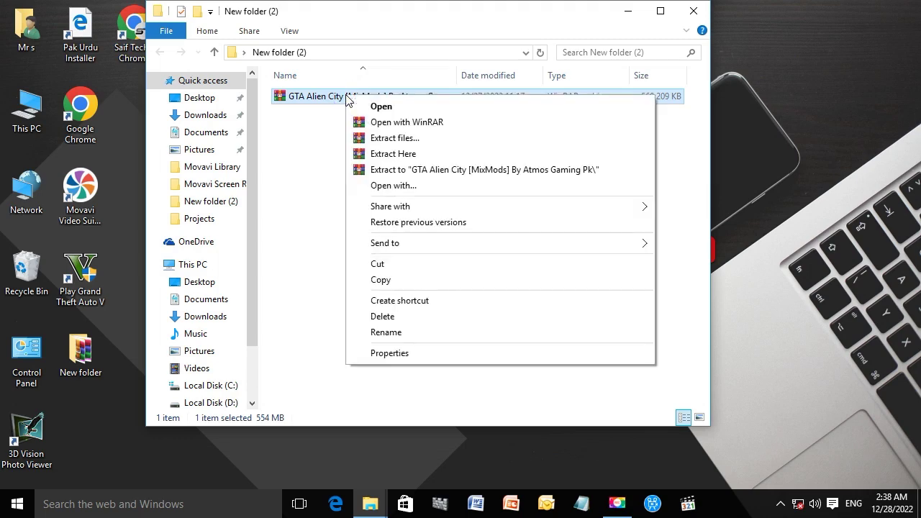
pyautogui.click(378, 155)
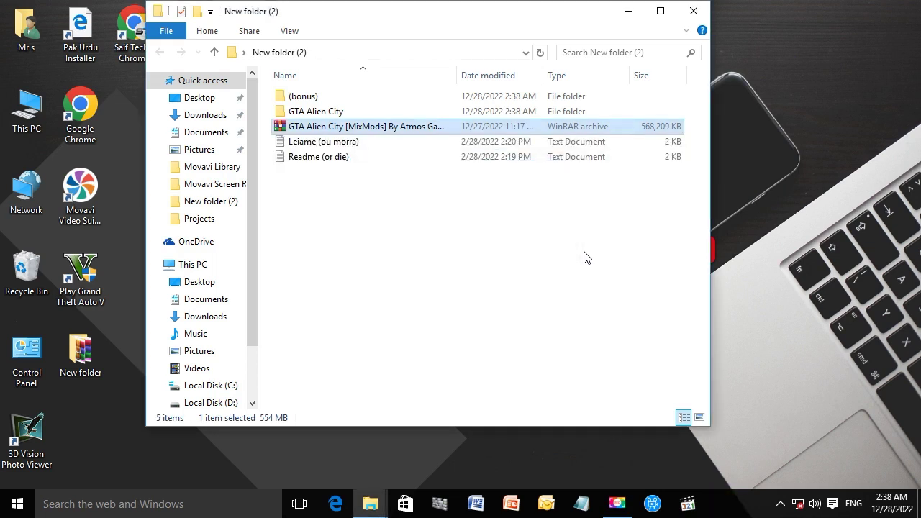
pyautogui.click(401, 127)
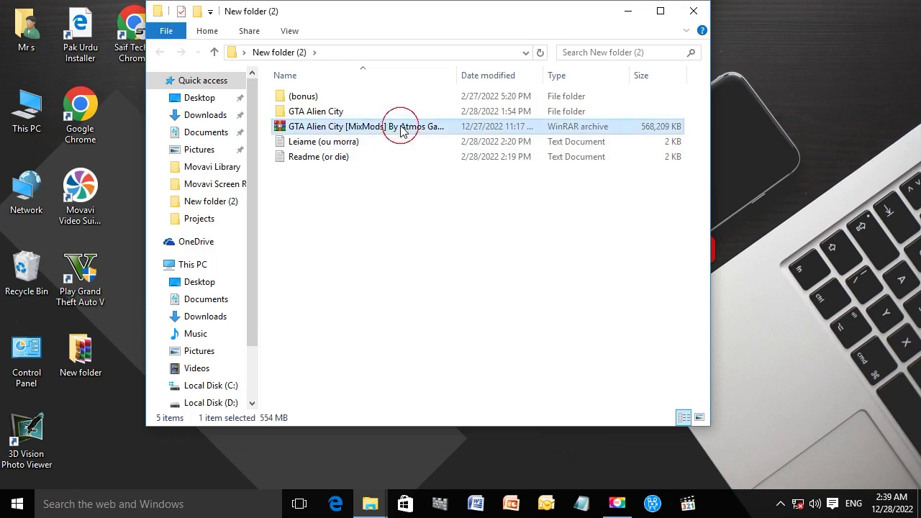
pyautogui.press('Delete')
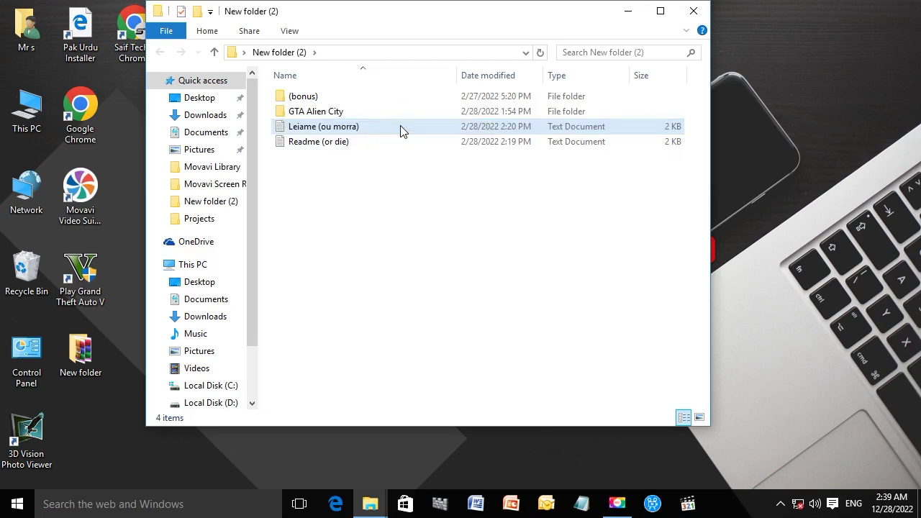
# - Snap the New folder (2) window to the right half of the screen and make it taller
pyautogui.click(660, 15)
pyautogui.moveTo(510, 15); pyautogui.dragTo(920, 2)
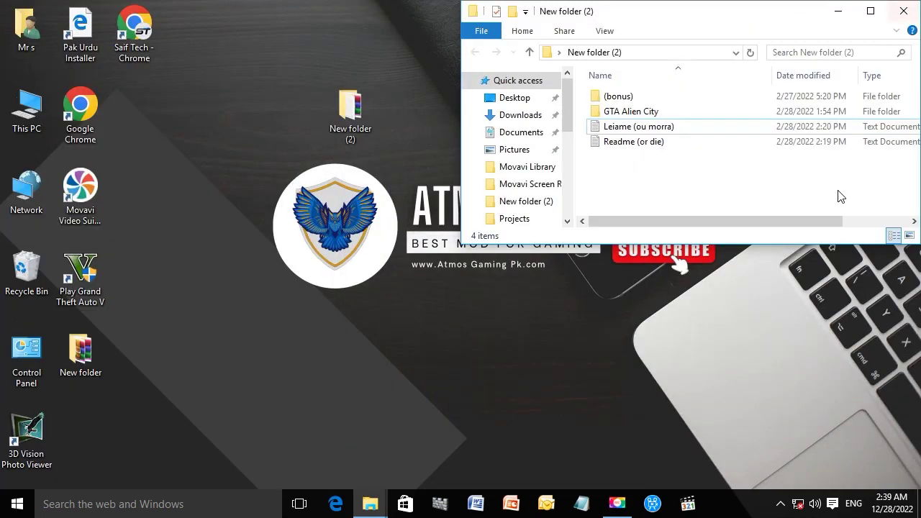
pyautogui.moveTo(762, 244); pyautogui.dragTo(765, 395)
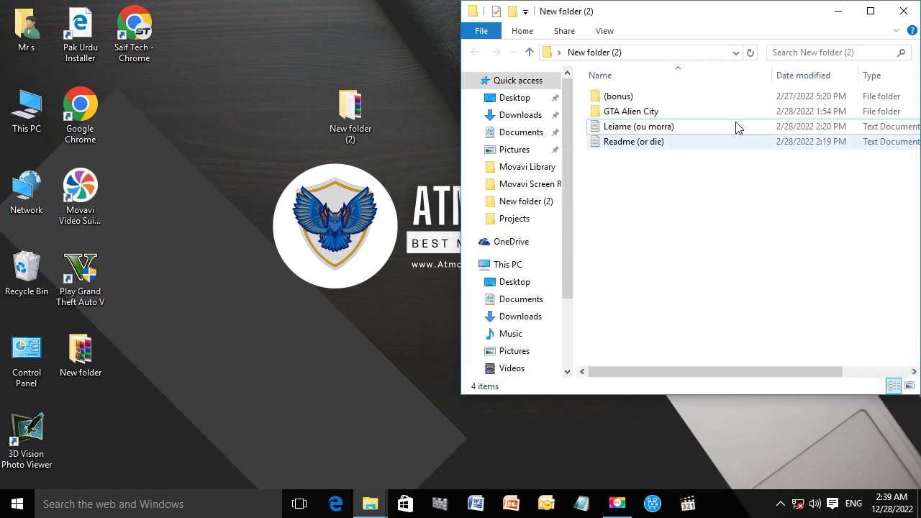
pyautogui.moveTo(733, 228); pyautogui.dragTo(660, 96)
pyautogui.click(674, 199)
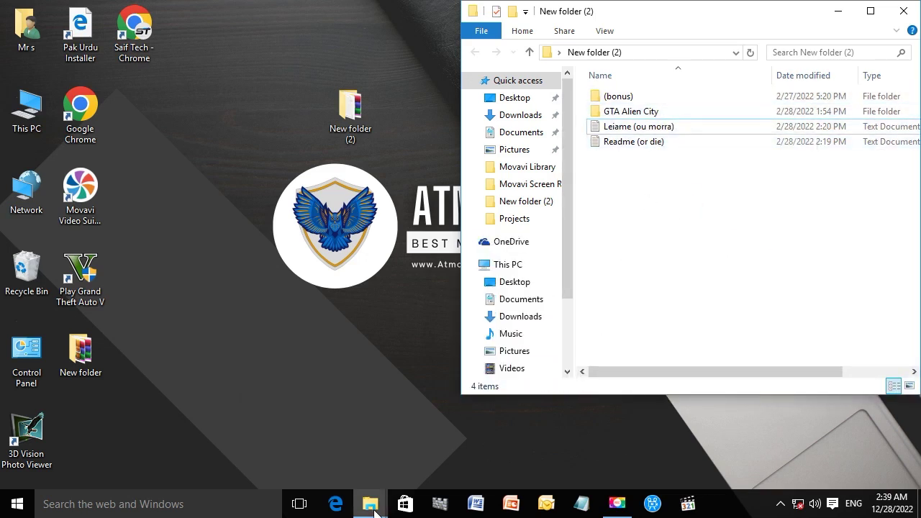
# - Bring up the GTA San game folder and place its window beside New folder (2), stretched down to the taskbar
pyautogui.moveTo(374, 509)
pyautogui.click(358, 467)
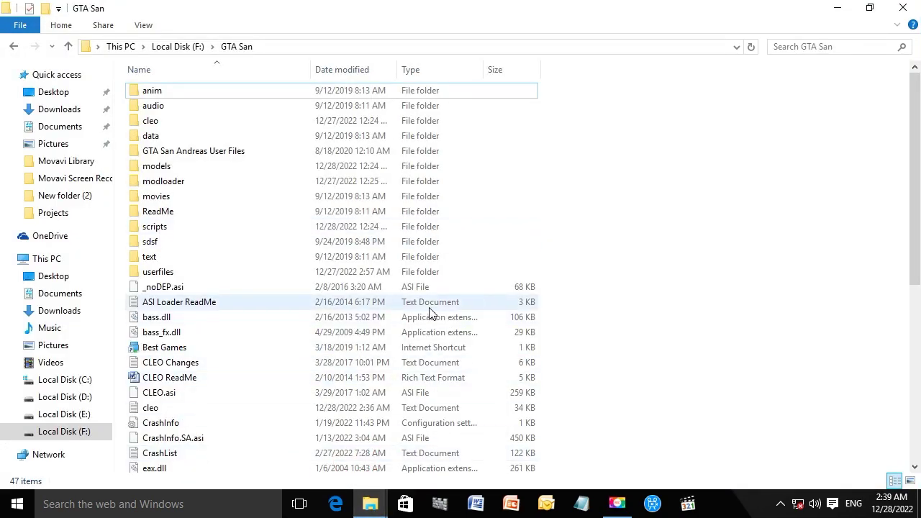
pyautogui.scroll(-7, 742, 233)
pyautogui.scroll(5, 741, 215)
pyautogui.moveTo(610, 21); pyautogui.dragTo(2, 144)
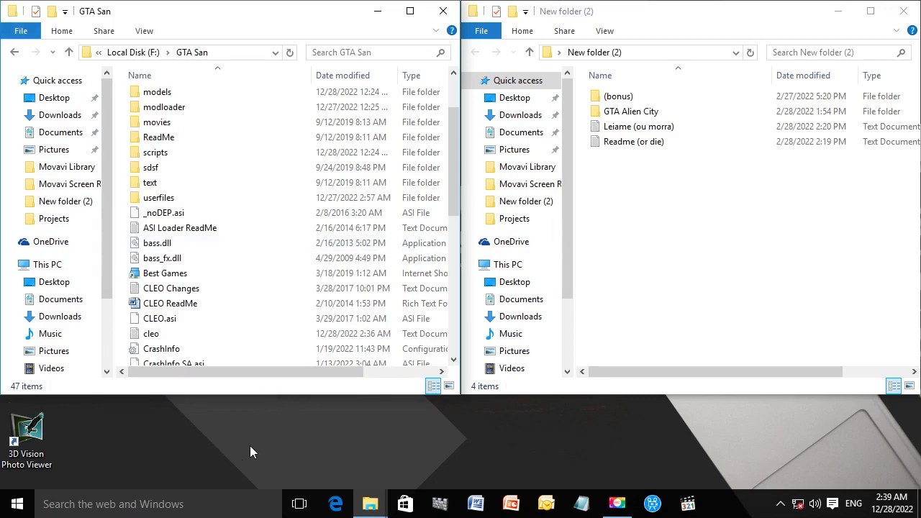
pyautogui.moveTo(264, 395); pyautogui.dragTo(258, 488)
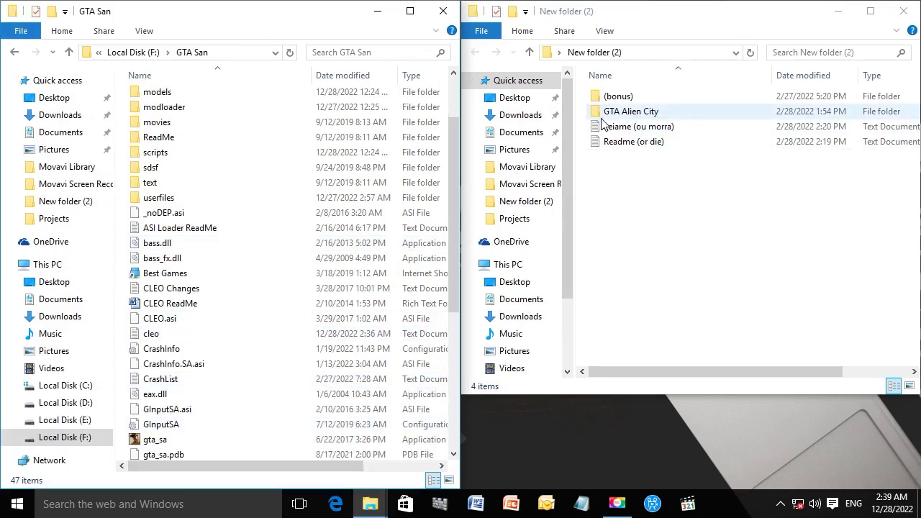
# - Copy everything from the extracted GTA Alien City folder into the GTA San game folder, replacing files with the same names
pyautogui.doubleClick(630, 117)
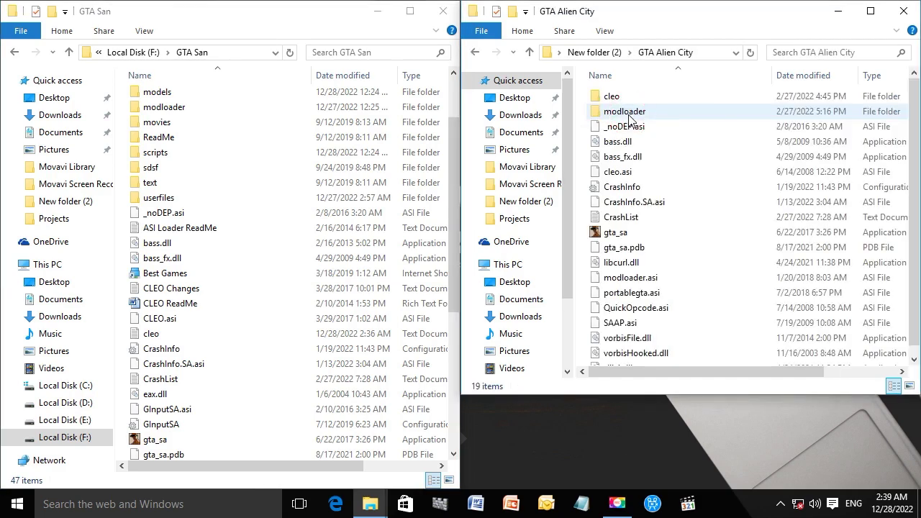
pyautogui.scroll(-1, 734, 264)
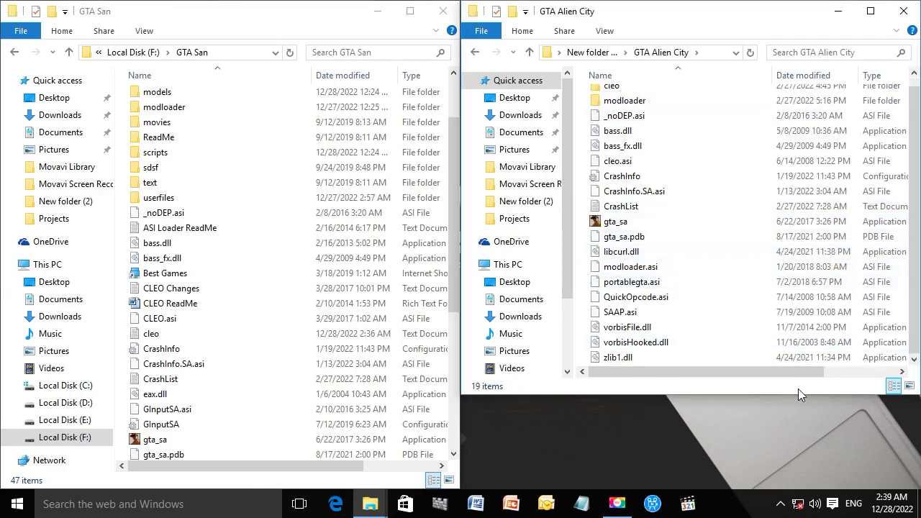
pyautogui.click(875, 372)
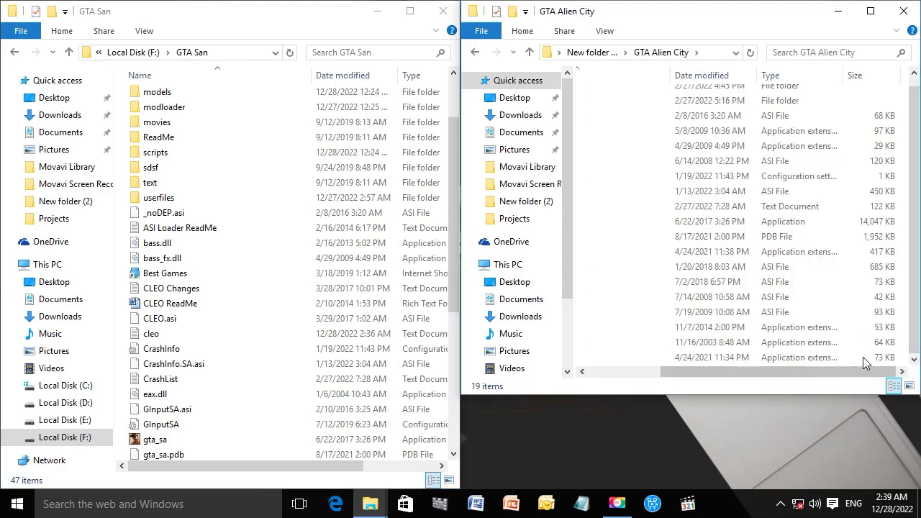
pyautogui.moveTo(869, 370); pyautogui.dragTo(761, 375)
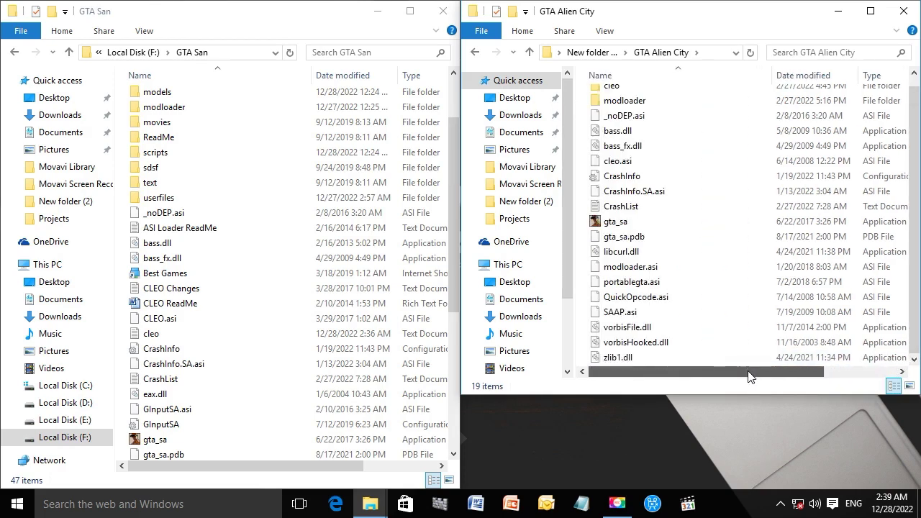
pyautogui.scroll(1, 820, 140)
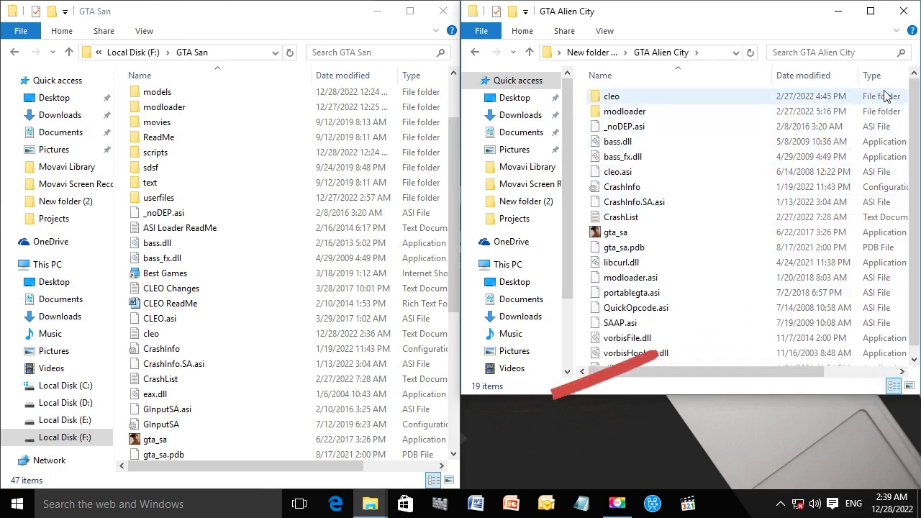
pyautogui.moveTo(890, 82); pyautogui.dragTo(554, 453)
pyautogui.moveTo(635, 316); pyautogui.dragTo(445, 358)
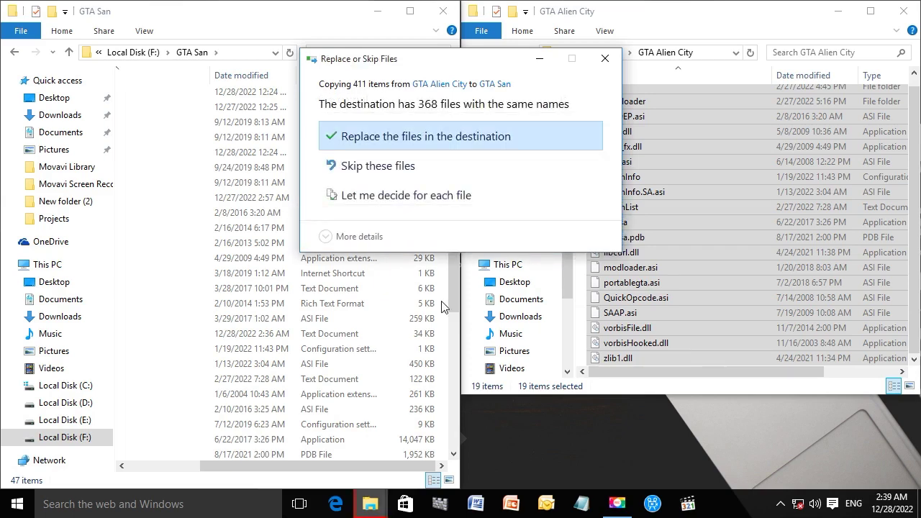
pyautogui.click(426, 140)
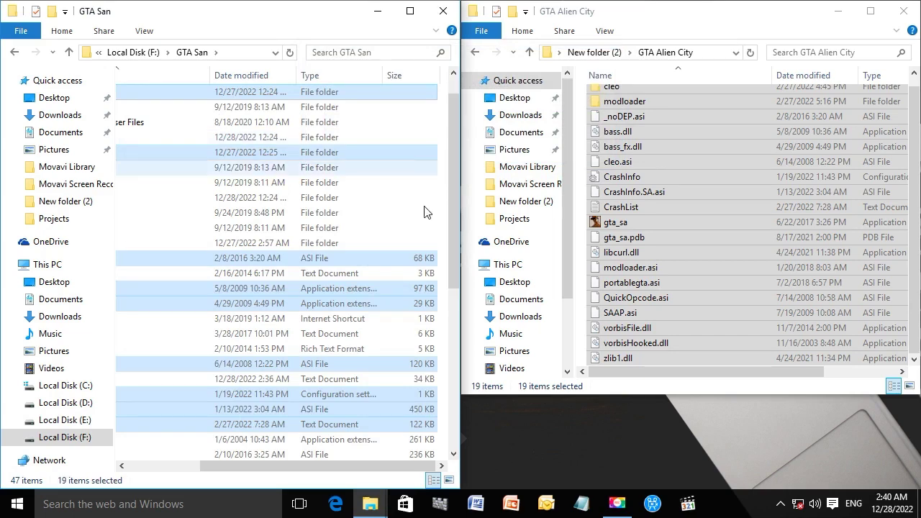
pyautogui.moveTo(303, 467); pyautogui.dragTo(184, 473)
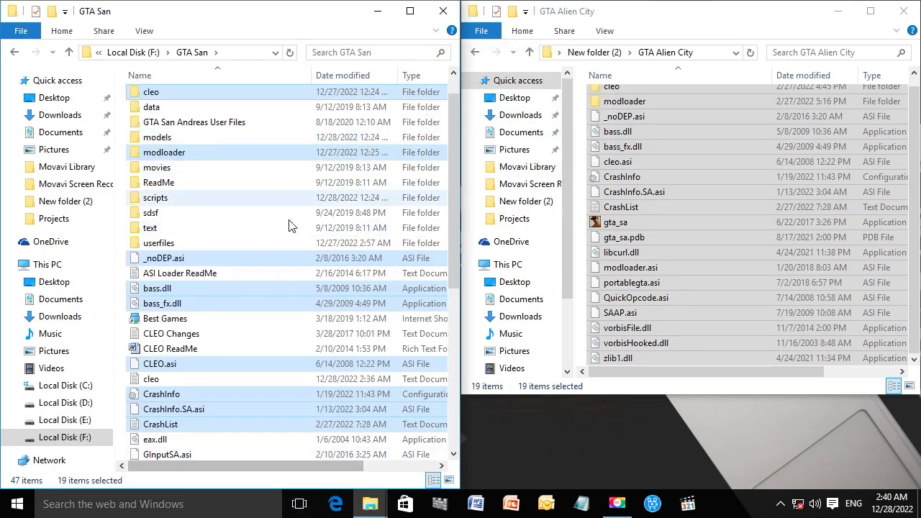
pyautogui.scroll(-7, 458, 288)
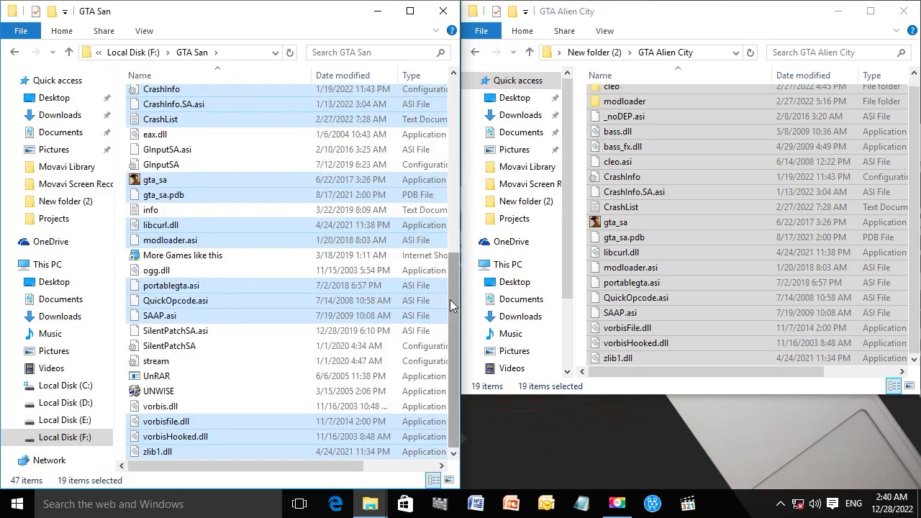
pyautogui.scroll(4, 328, 212)
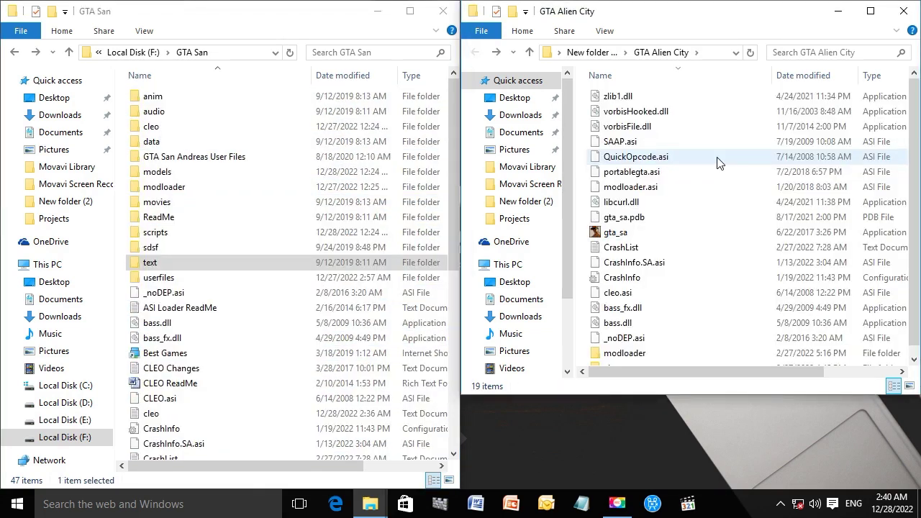
# - Go back to New folder (2) and open the text folder of the English subtitles inside (bonus)
pyautogui.hotkey('alt', 'Up')
pyautogui.click(656, 208)
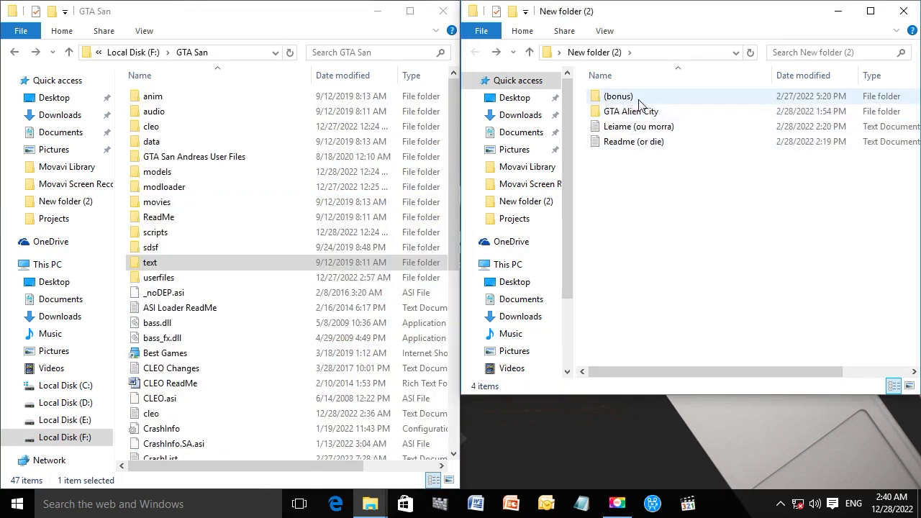
pyautogui.doubleClick(620, 101)
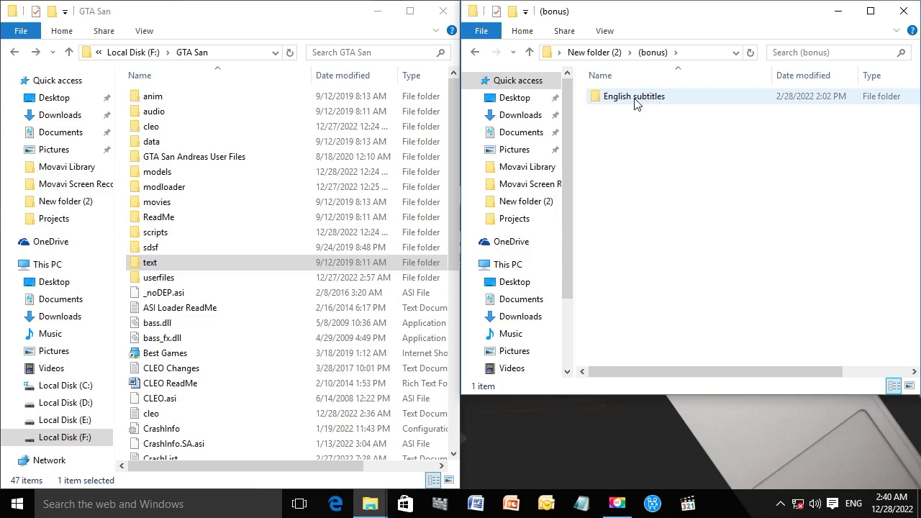
pyautogui.doubleClick(635, 99)
pyautogui.doubleClick(634, 100)
pyautogui.doubleClick(635, 99)
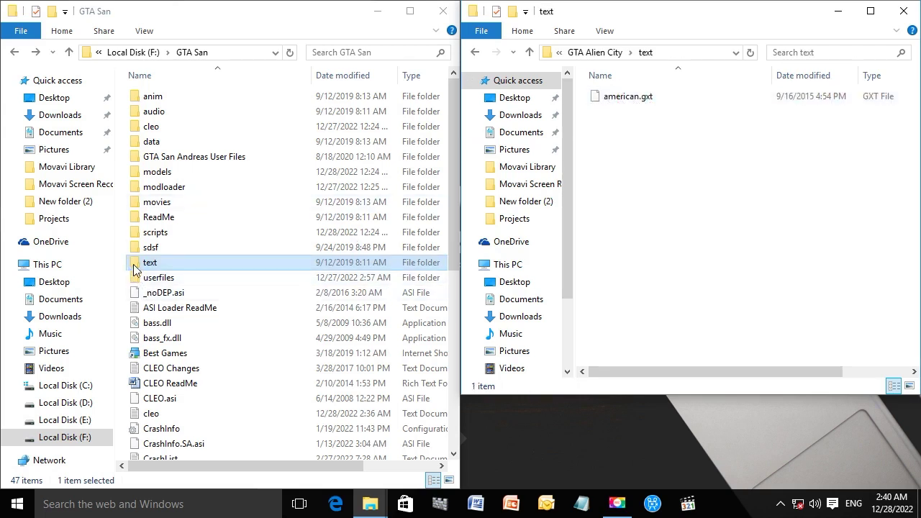
# - Copy american.gxt from the English subtitles into the game's own text folder, replacing the existing file
pyautogui.doubleClick(171, 267)
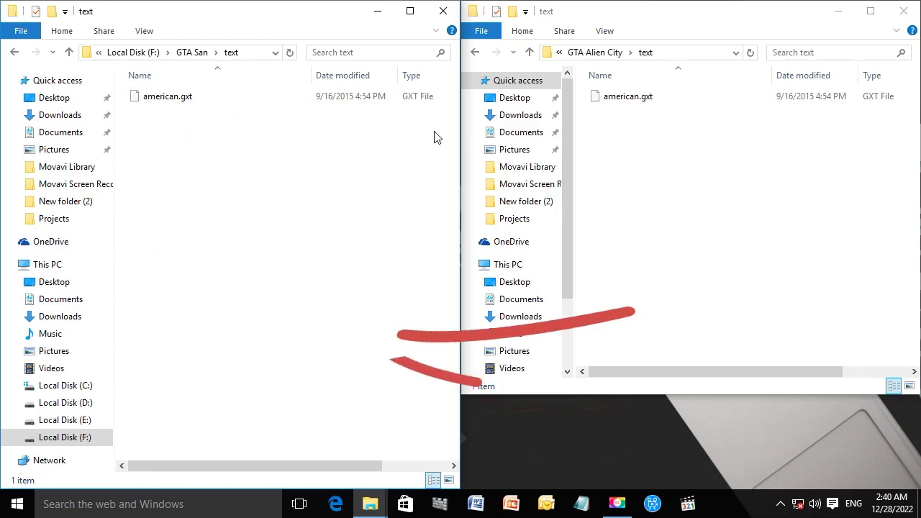
pyautogui.moveTo(626, 100); pyautogui.dragTo(324, 258)
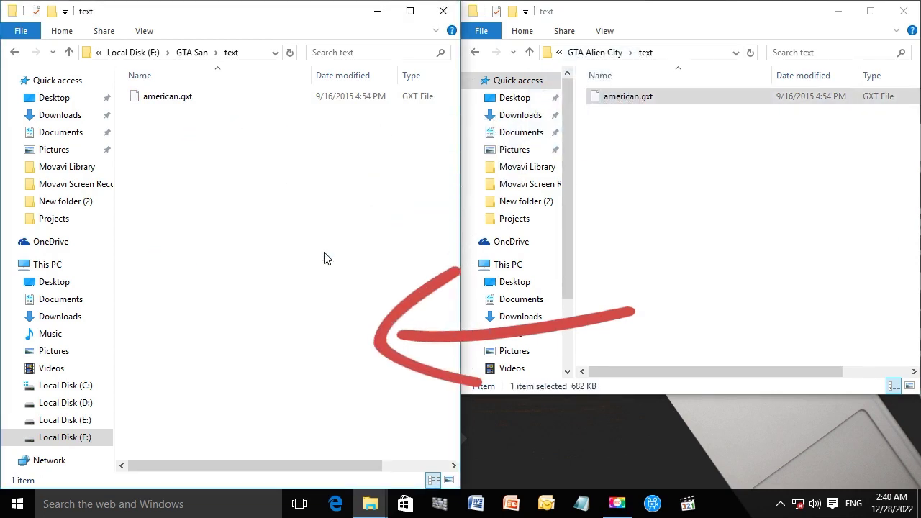
pyautogui.click(469, 137)
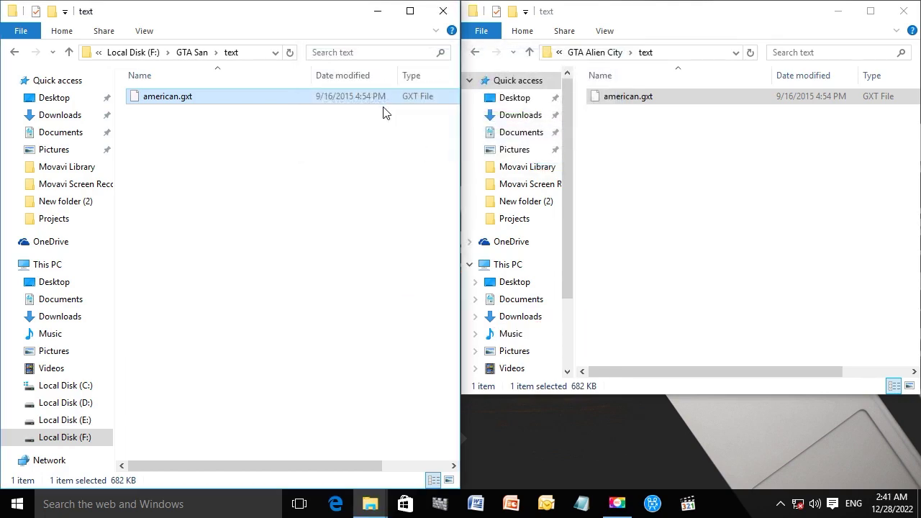
# - Close the mod files window, maximize the game folder window and return to the GTA San folder
pyautogui.click(903, 11)
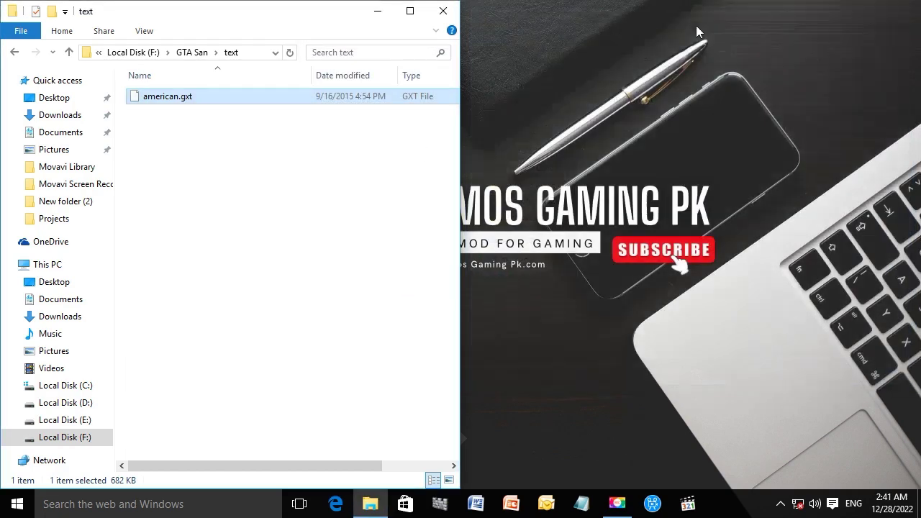
pyautogui.click(417, 13)
pyautogui.click(508, 276)
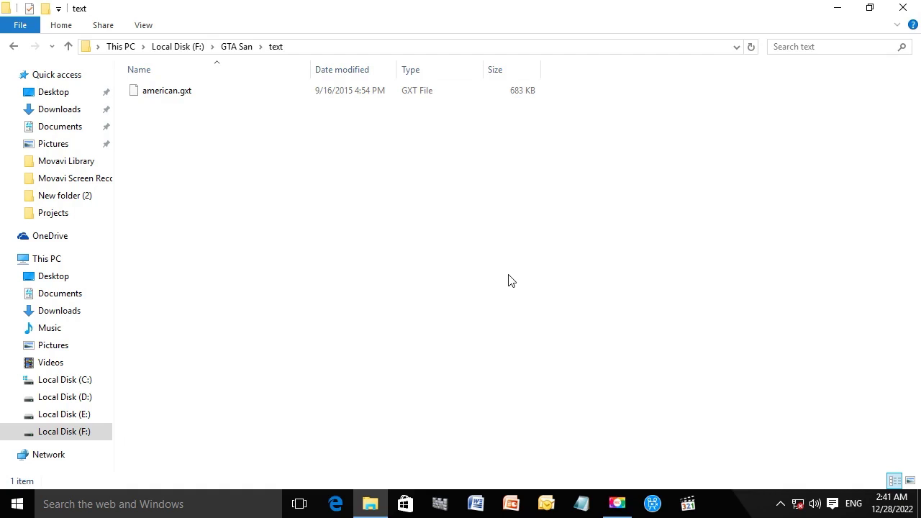
pyautogui.press('BackSpace')
pyautogui.scroll(-5, 763, 262)
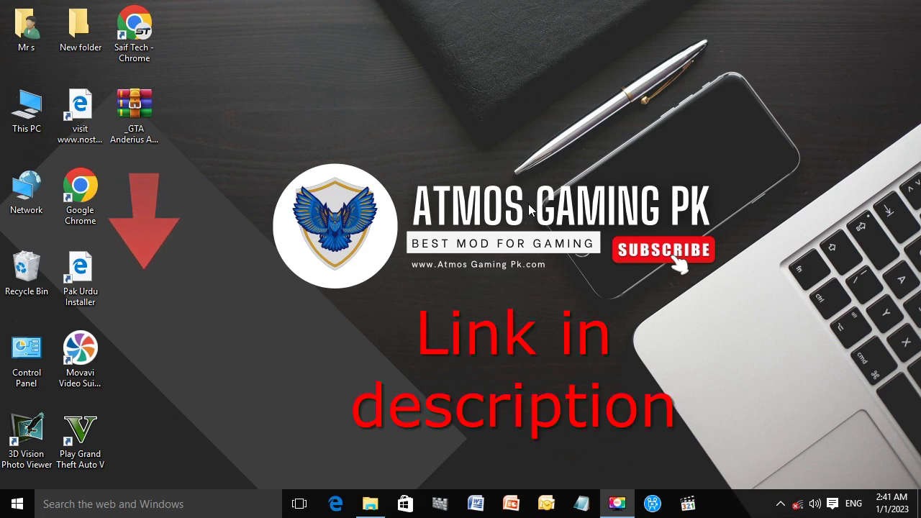
# - Create New folder (2) on the desktop and move the GTA Anderius Alien City More Interiors V2.0 archive into it
pyautogui.moveTo(148, 108); pyautogui.dragTo(341, 107)
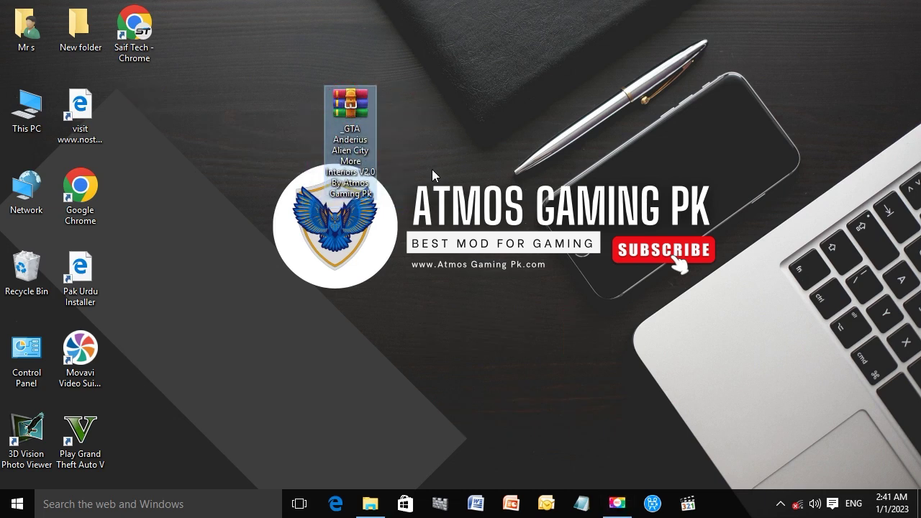
pyautogui.moveTo(360, 131); pyautogui.dragTo(469, 130)
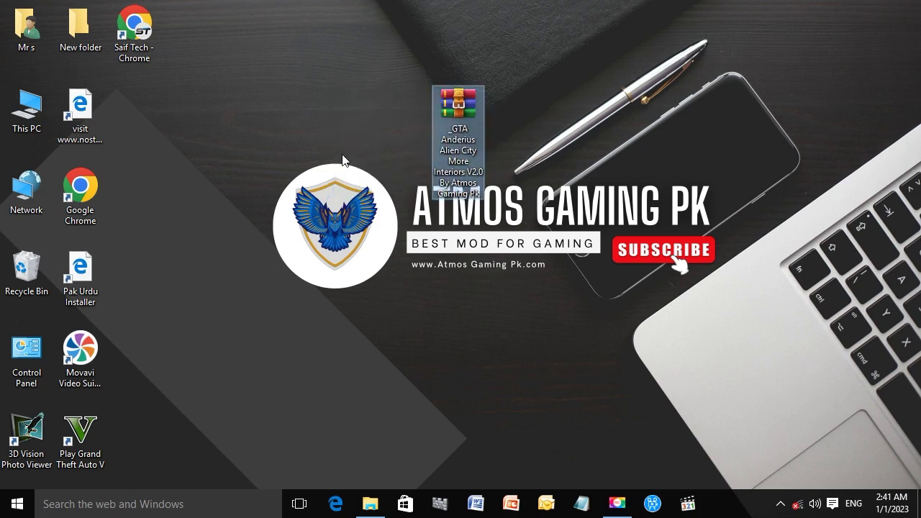
pyautogui.rightClick(344, 155)
pyautogui.moveTo(374, 291)
pyautogui.click(536, 292)
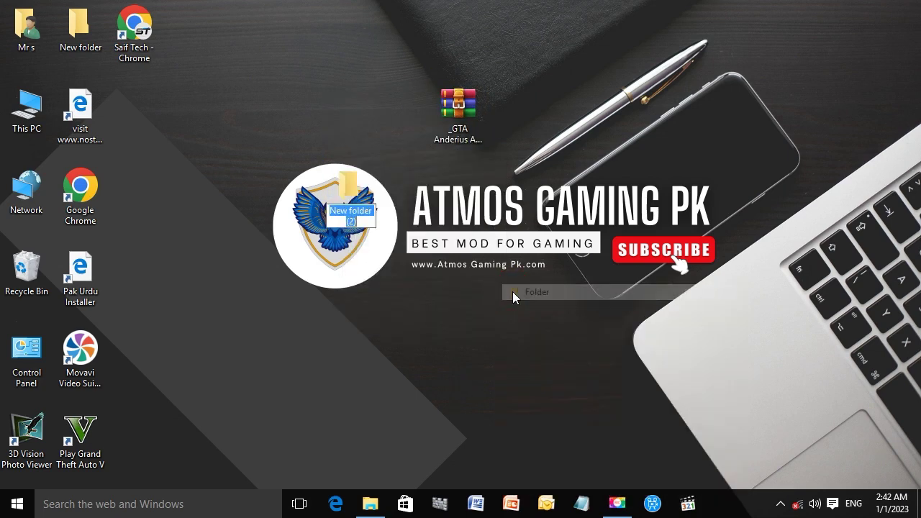
pyautogui.press('Return')
pyautogui.moveTo(459, 129); pyautogui.dragTo(351, 200)
# - Open New folder (2) and extract the More Interiors V2.0 archive directly into it
pyautogui.doubleClick(349, 194)
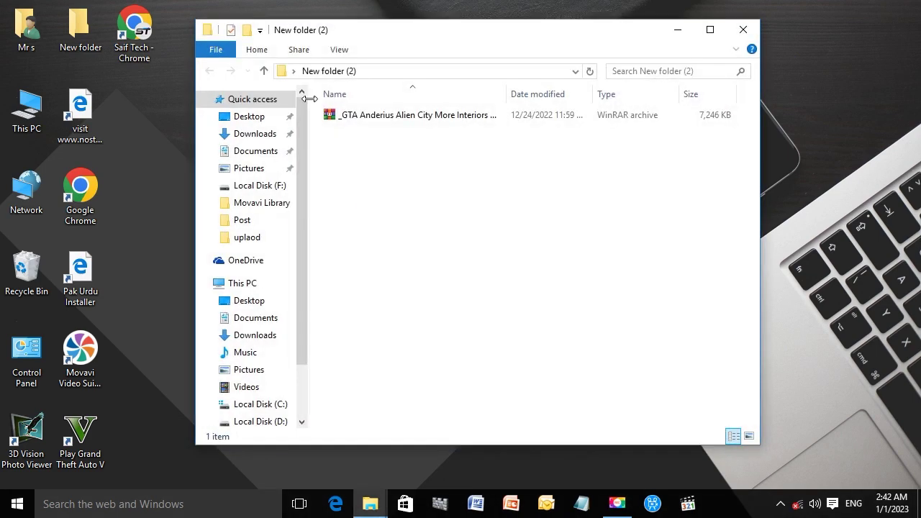
pyautogui.click(368, 121)
pyautogui.rightClick(371, 119)
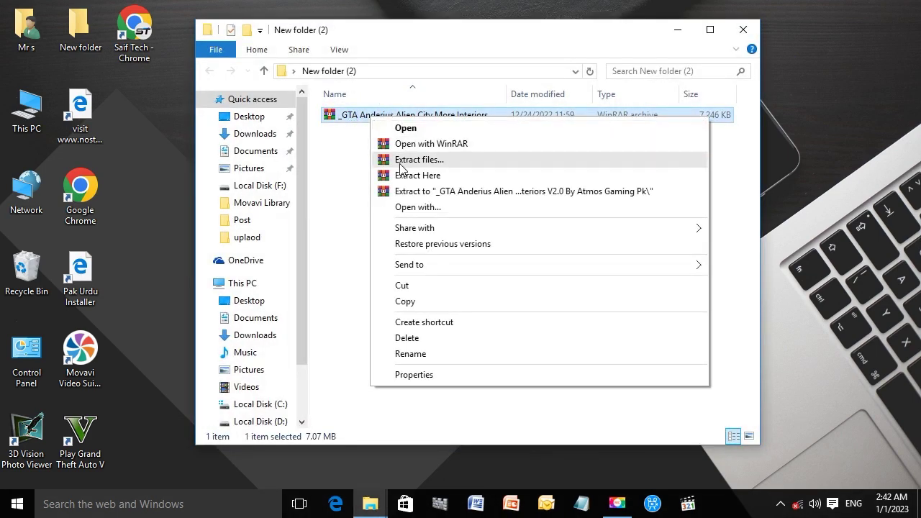
pyautogui.click(403, 180)
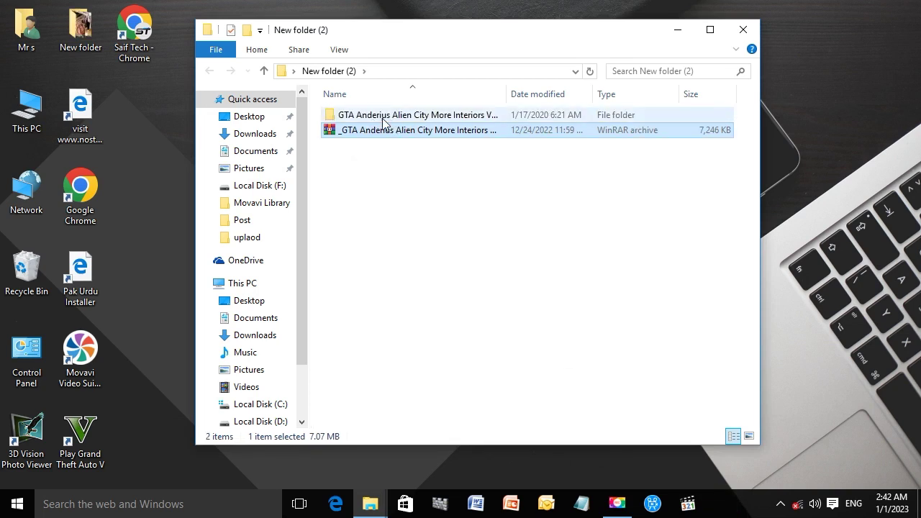
# - Open the folder "A la carpeta raíz de GTA Anderius Alien City" inside the extracted mod and select all its contents
pyautogui.doubleClick(409, 121)
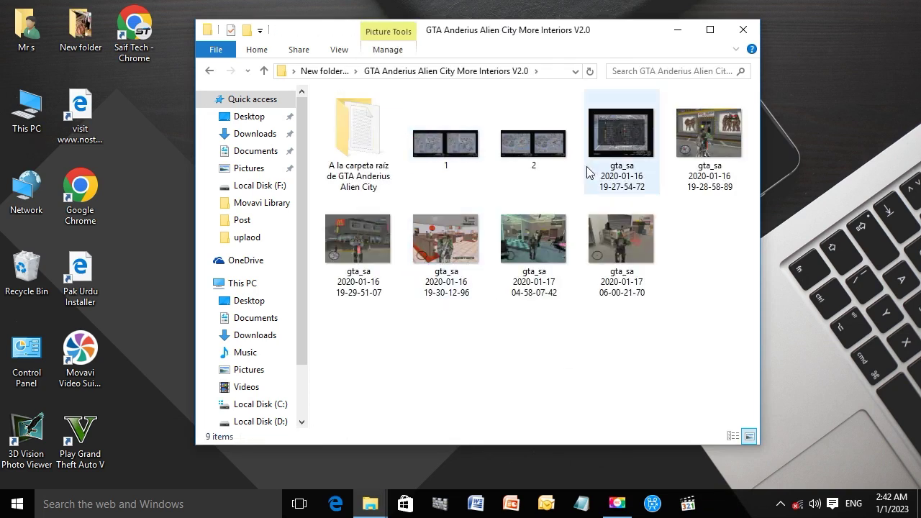
pyautogui.click(367, 145)
pyautogui.moveTo(441, 301); pyautogui.dragTo(370, 114)
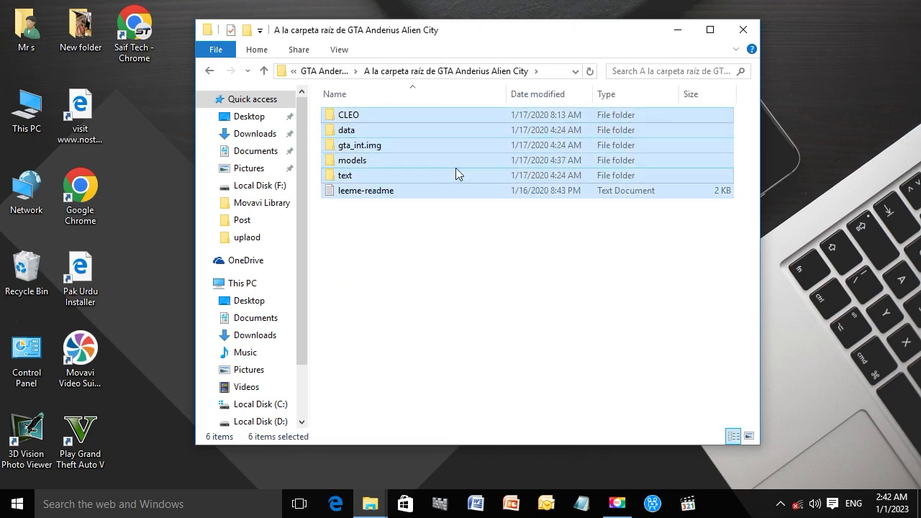
# - Arrange the mod files window and the GTA San game folder window side by side
pyautogui.moveTo(468, 40); pyautogui.dragTo(920, 2)
pyautogui.moveTo(772, 247); pyautogui.dragTo(750, 476)
pyautogui.moveTo(374, 509)
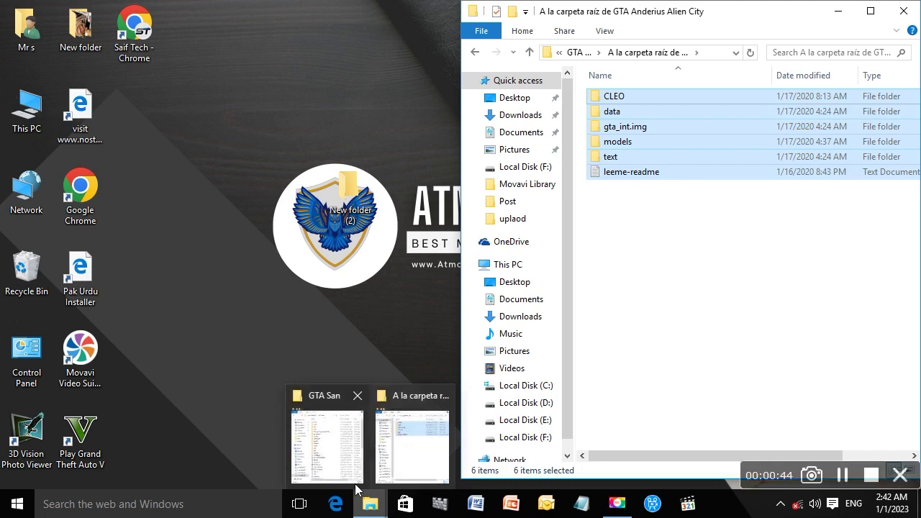
pyautogui.click(332, 440)
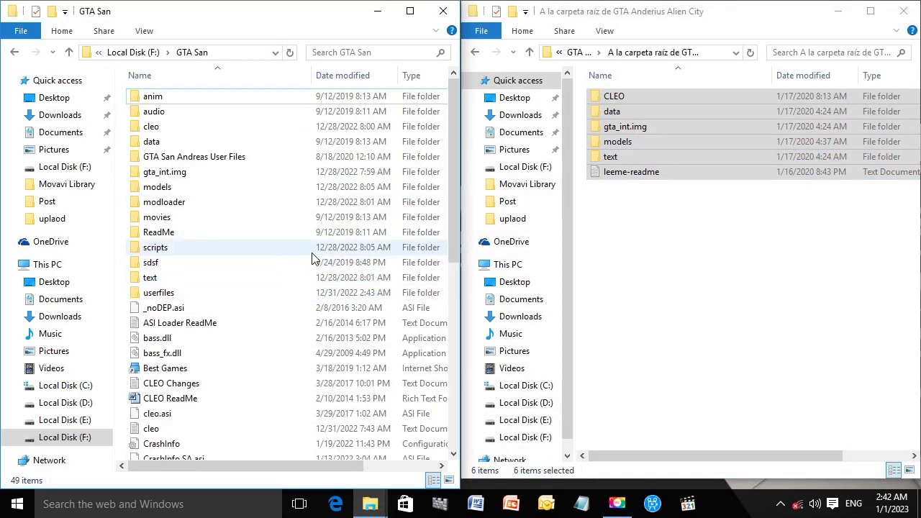
# - Copy all selected interiors mod items into the GTA San folder, replacing the files with the same names
pyautogui.scroll(-7, 311, 263)
pyautogui.scroll(5, 304, 306)
pyautogui.scroll(2, 299, 302)
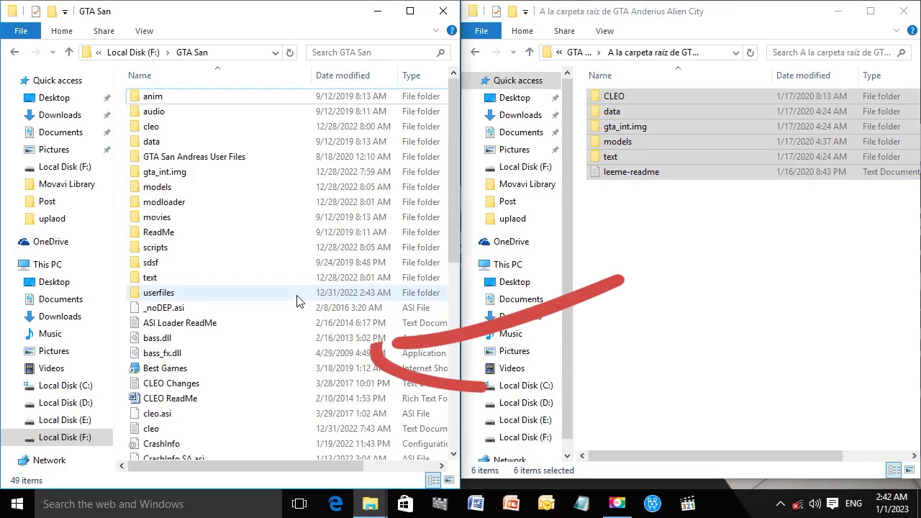
pyautogui.moveTo(723, 115); pyautogui.dragTo(444, 256)
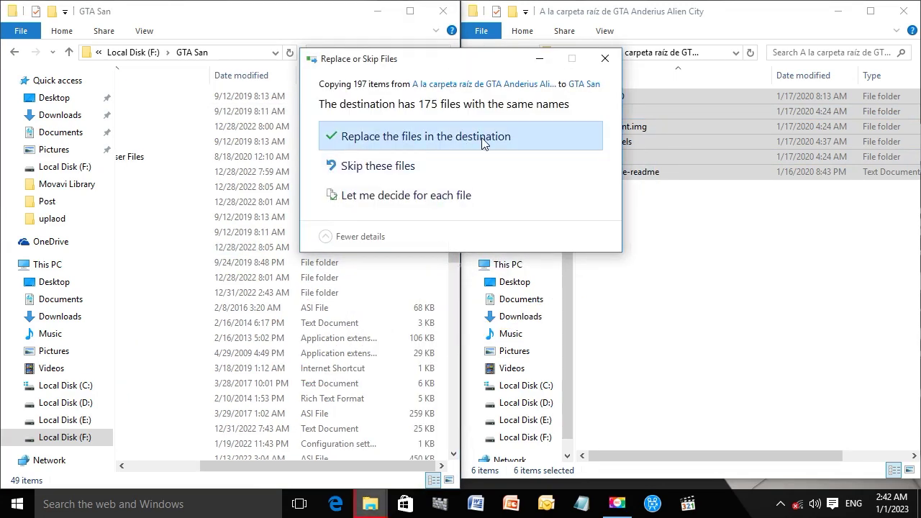
pyautogui.click(445, 135)
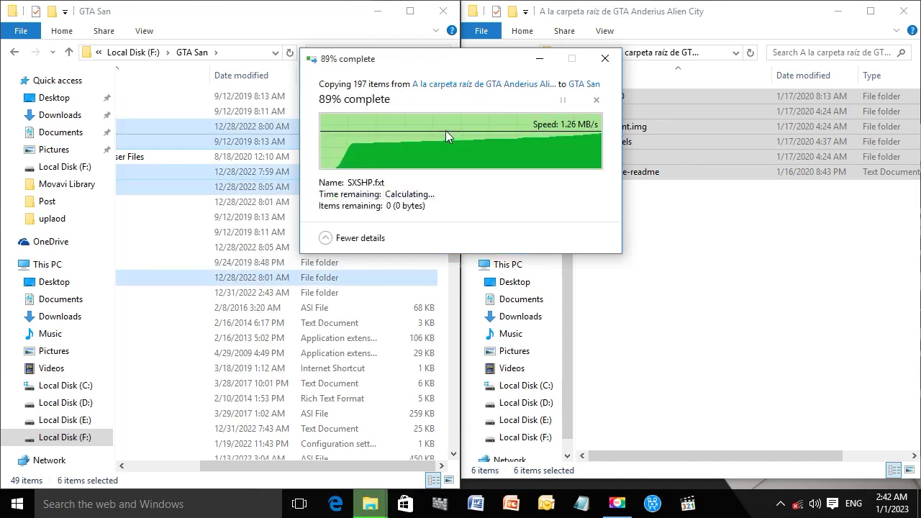
pyautogui.moveTo(372, 466); pyautogui.dragTo(300, 466)
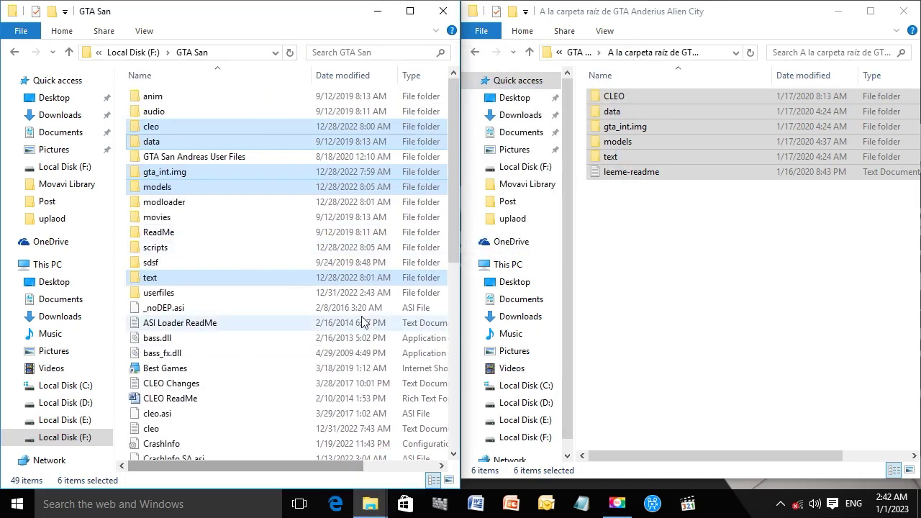
# - Close the mod files window and launch gta_sa from the maximized GTA San folder window
pyautogui.scroll(-2, 273, 336)
pyautogui.scroll(-1, 276, 336)
pyautogui.click(903, 11)
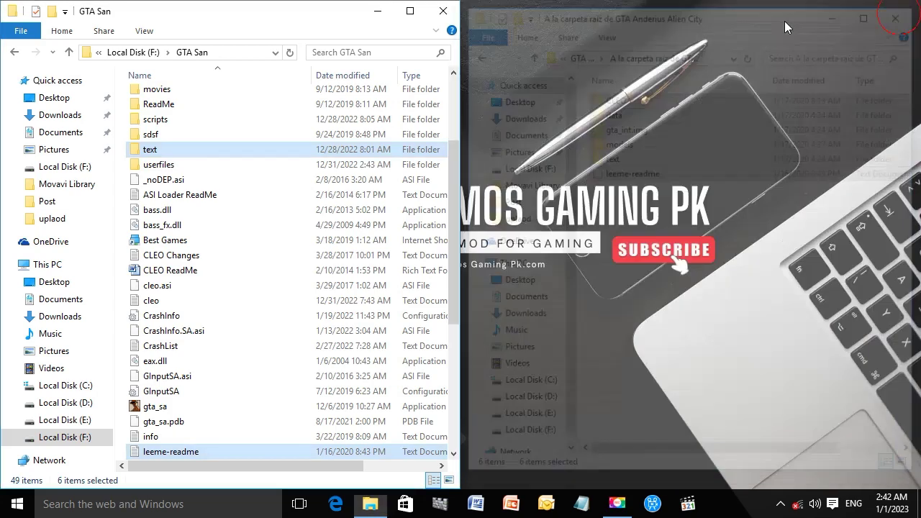
pyautogui.click(424, 17)
pyautogui.click(687, 247)
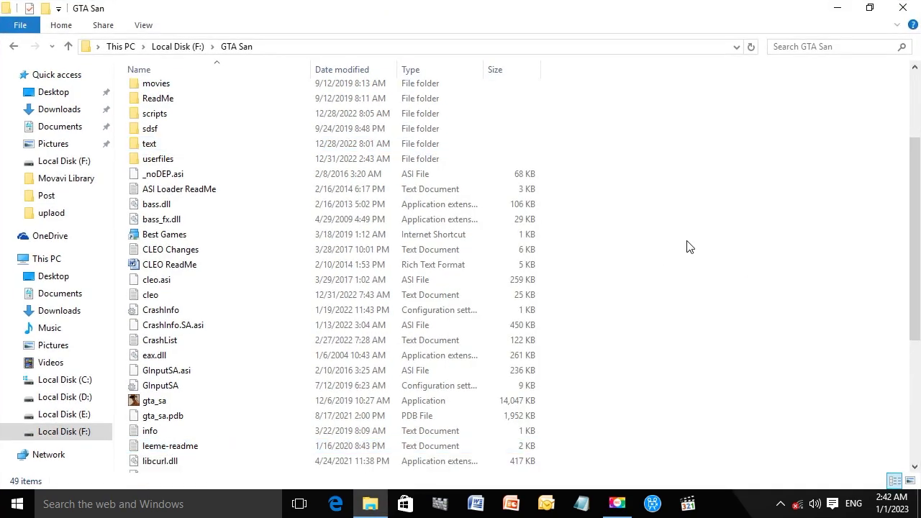
pyautogui.scroll(-2, 654, 298)
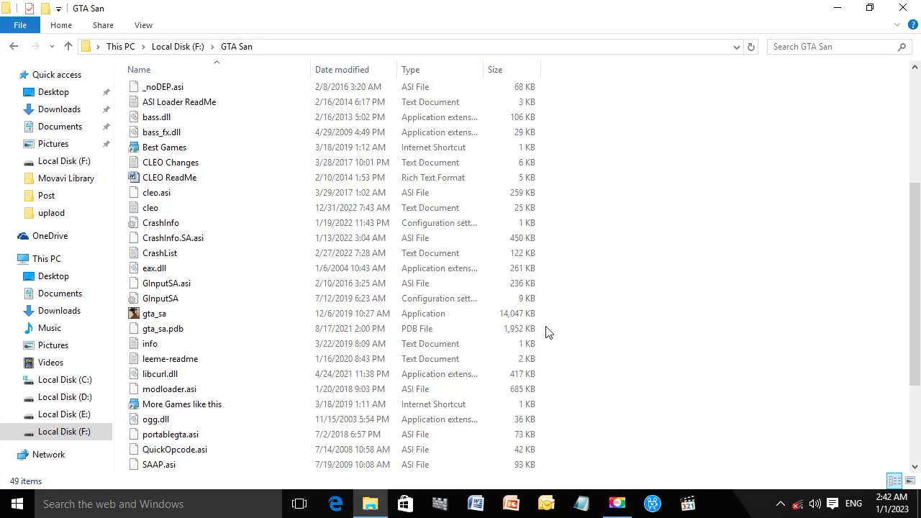
pyautogui.doubleClick(153, 313)
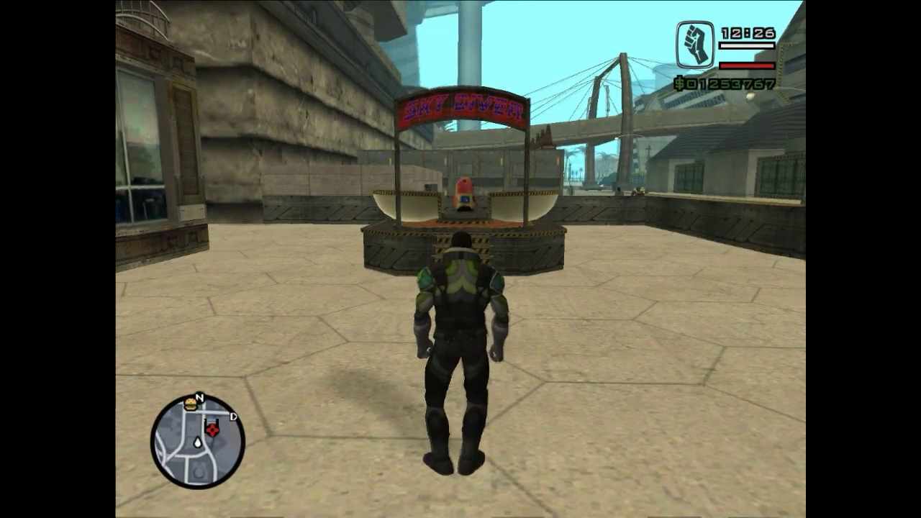
pyautogui.write('ysohnulw')
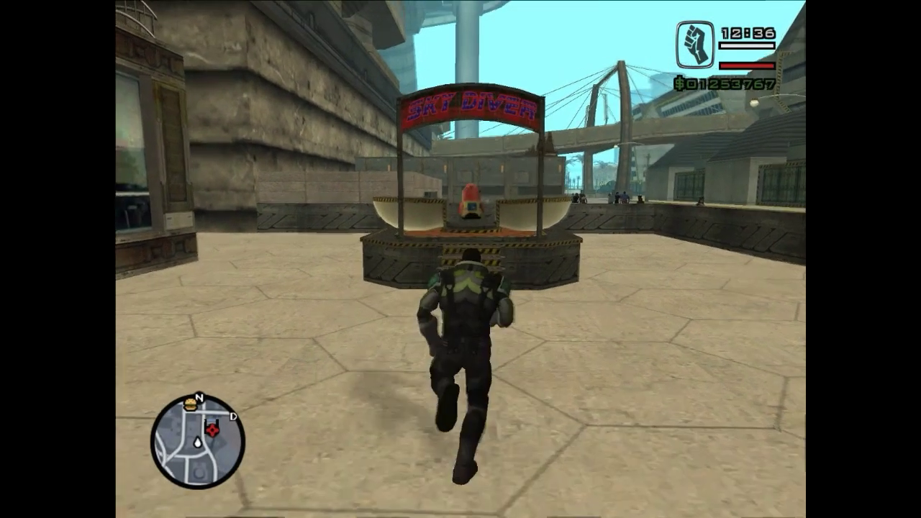